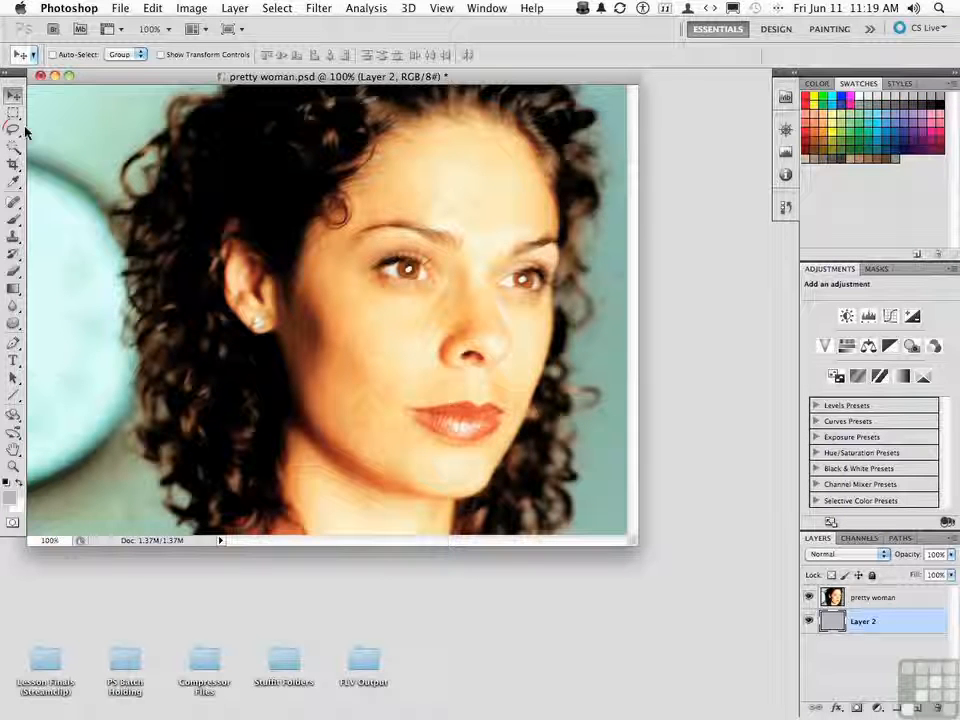
Trace around the woman's hair and shoulders with the Magnetic Lasso to make a closed selection of her
{"action": "left_click_drag", "start_coordinate": [13, 128], "coordinate": [70, 156]}
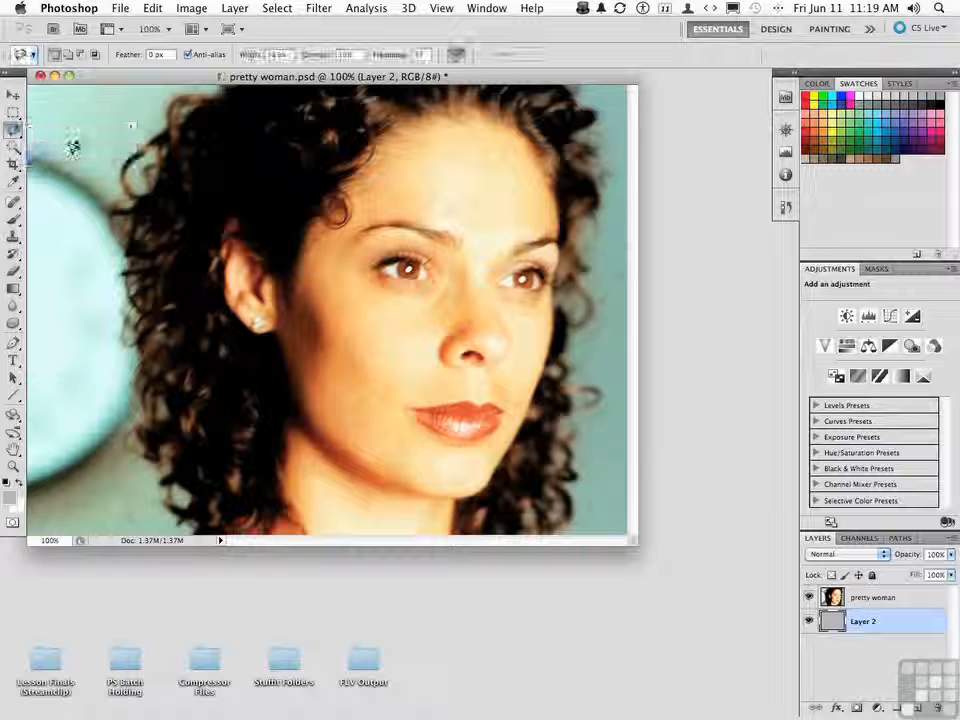
{"action": "left_click", "coordinate": [221, 82]}
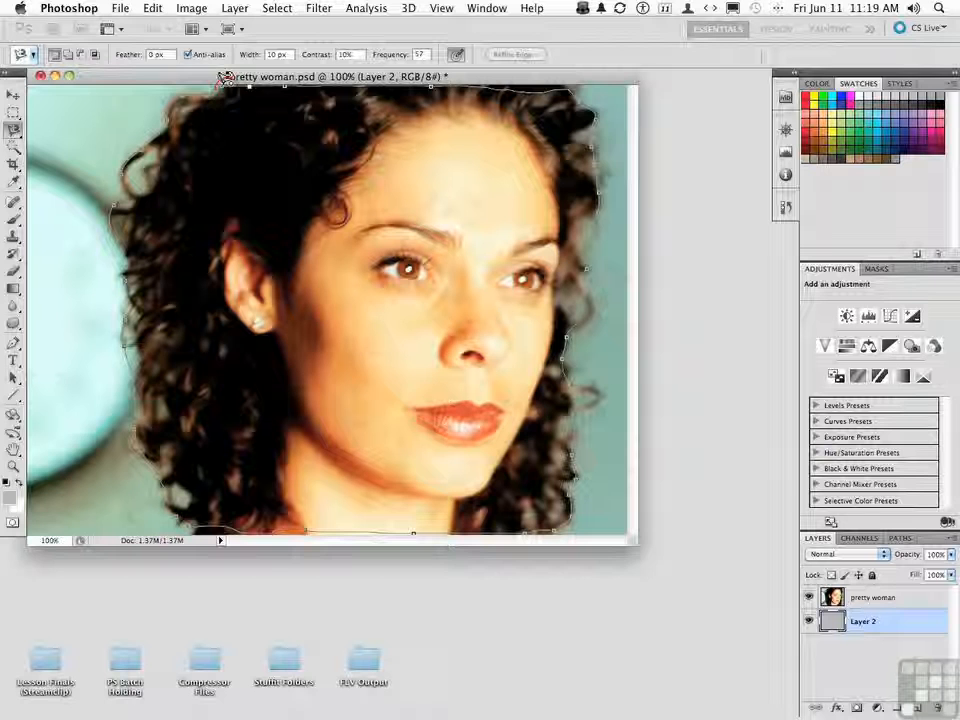
{"action": "left_click", "coordinate": [226, 78]}
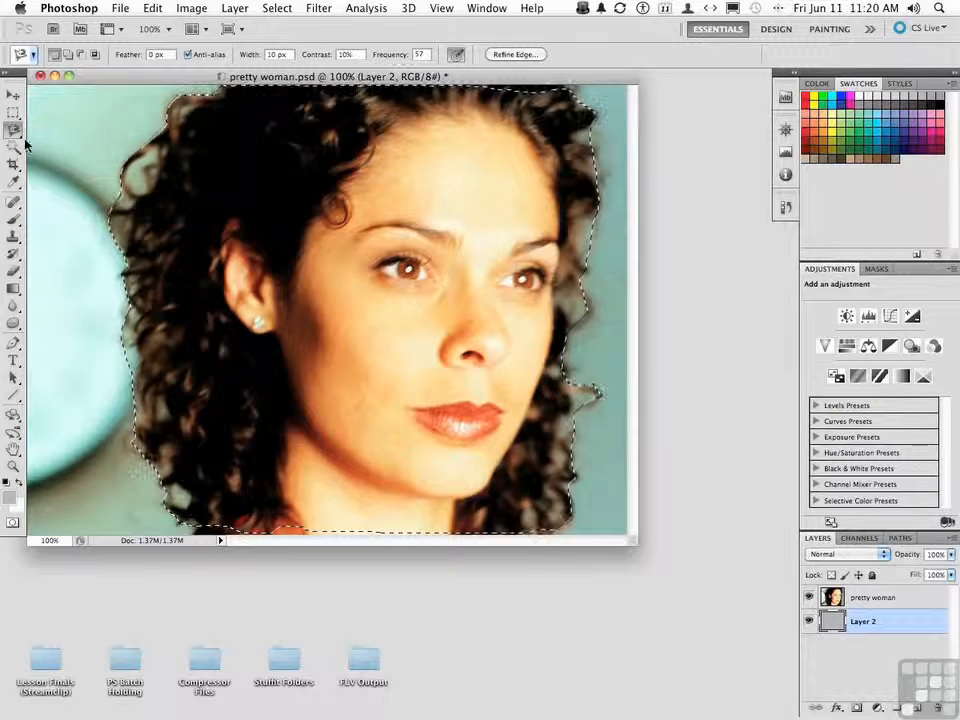
Add the missed areas along the lower edge of the woman to the selection with the freehand Lasso
{"action": "left_click_drag", "start_coordinate": [13, 131], "coordinate": [47, 127]}
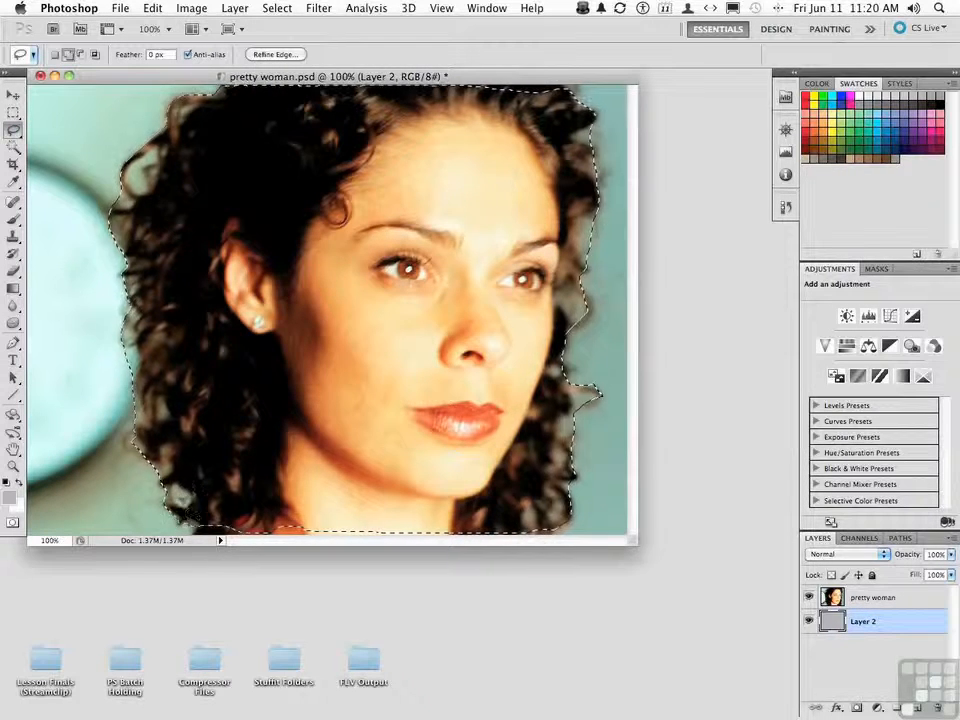
{"action": "mouse_move", "coordinate": [185, 490]}
{"action": "left_mouse_down"}
{"action": "mouse_move", "coordinate": [280, 455]}
{"action": "mouse_move", "coordinate": [440, 530]}
{"action": "left_mouse_up"}
{"action": "mouse_move", "coordinate": [290, 143]}
{"action": "left_mouse_down"}
{"action": "mouse_move", "coordinate": [512, 130]}
{"action": "mouse_move", "coordinate": [565, 100]}
{"action": "mouse_move", "coordinate": [566, 74]}
{"action": "mouse_move", "coordinate": [400, 48]}
{"action": "mouse_move", "coordinate": [348, 57]}
{"action": "mouse_move", "coordinate": [290, 141]}
{"action": "left_mouse_up"}
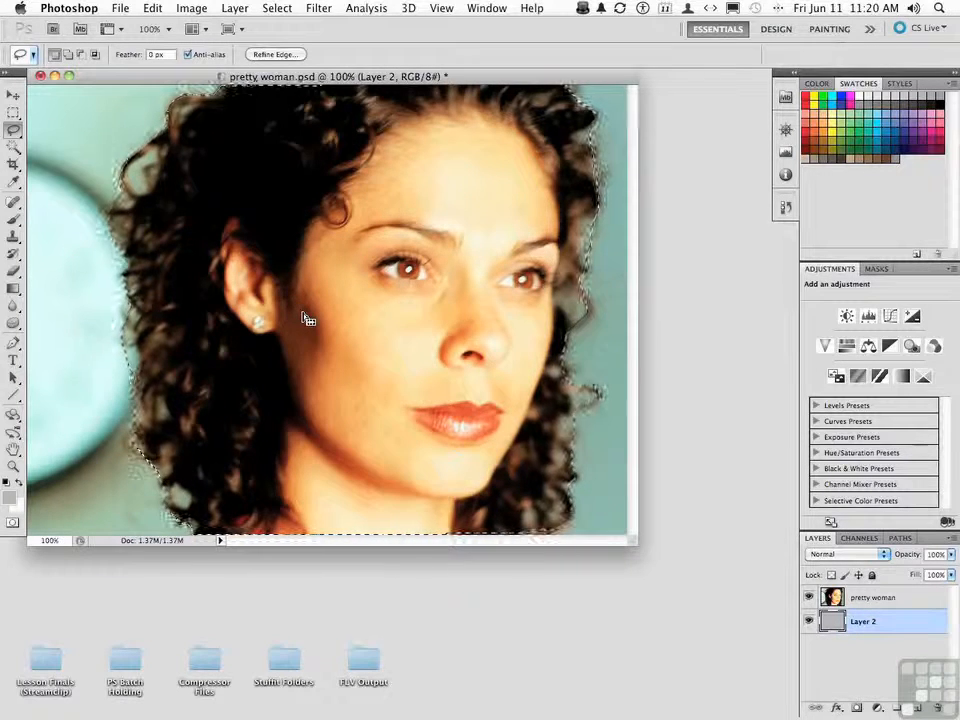
Open Refine Edge for the selection on the pretty woman layer, enabling Smart Radius with a radius of 90.7 px
{"action": "key", "text": "alt+bracketleft"}
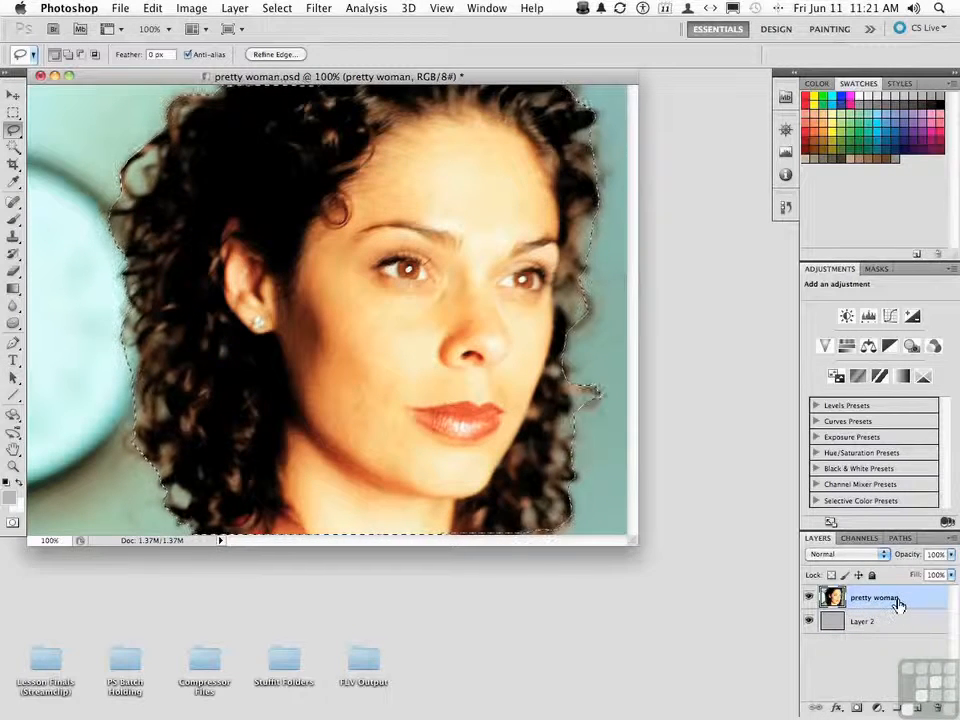
{"action": "left_click", "coordinate": [277, 8]}
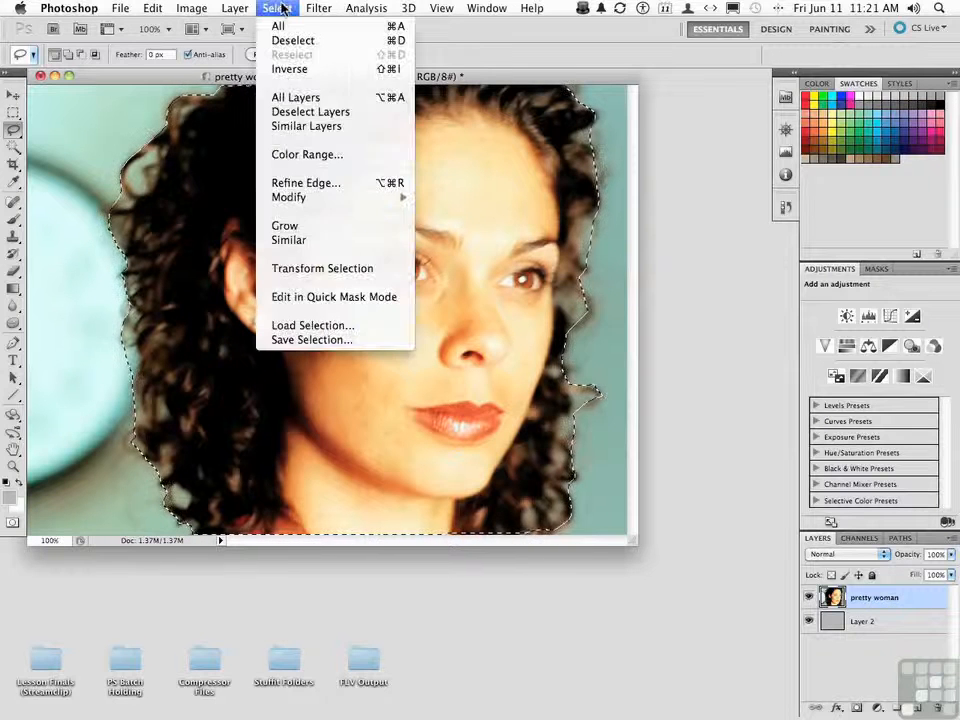
{"action": "left_click", "coordinate": [296, 183]}
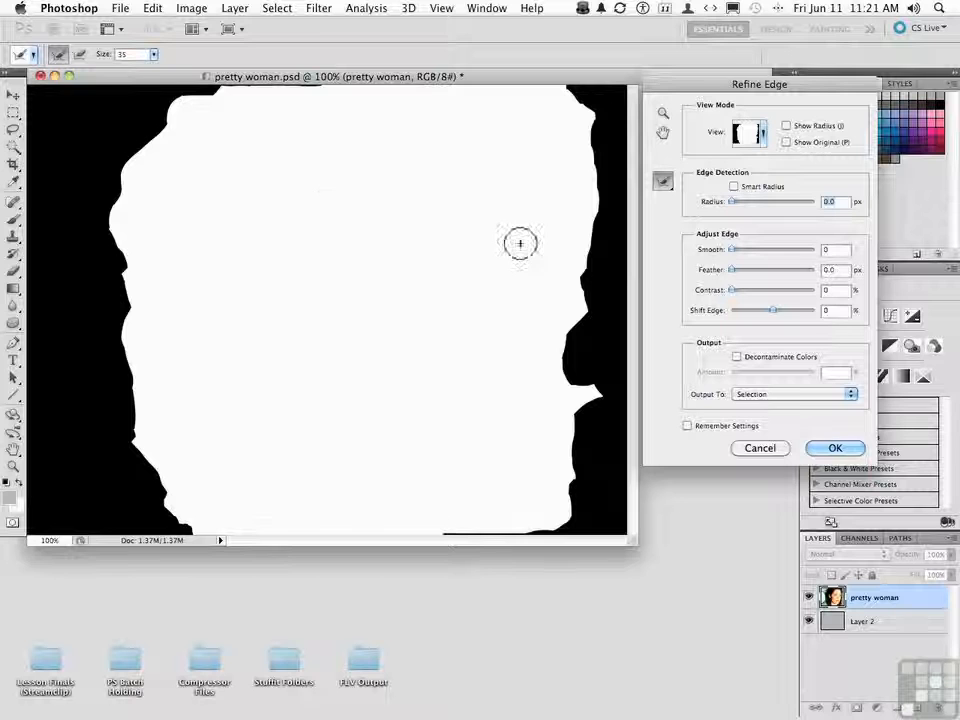
{"action": "left_click", "coordinate": [735, 188]}
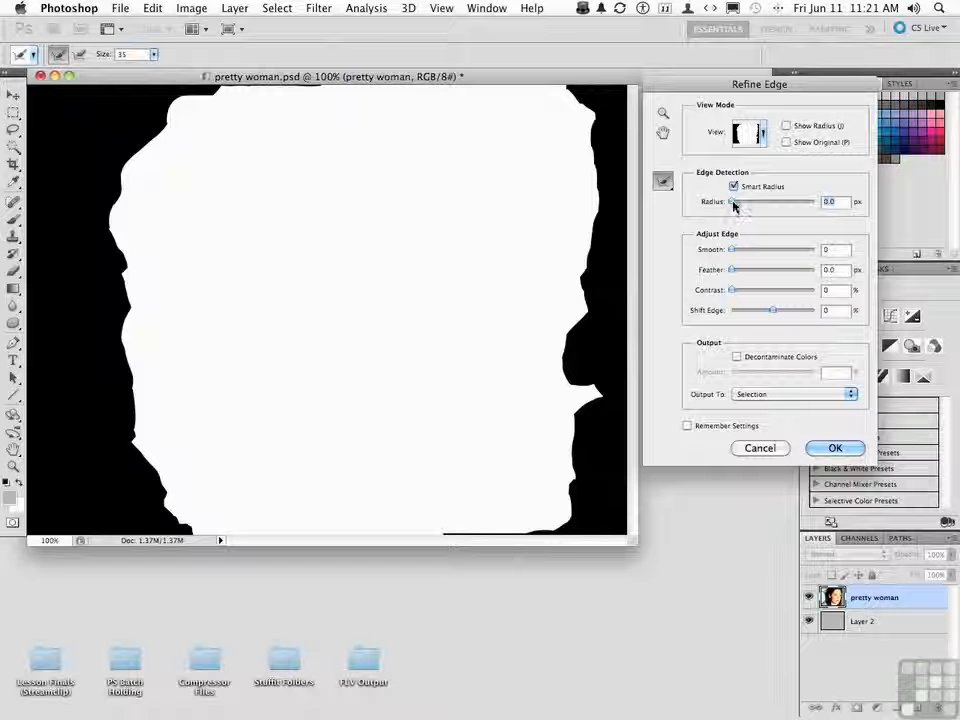
{"action": "left_click_drag", "start_coordinate": [734, 203], "coordinate": [741, 205]}
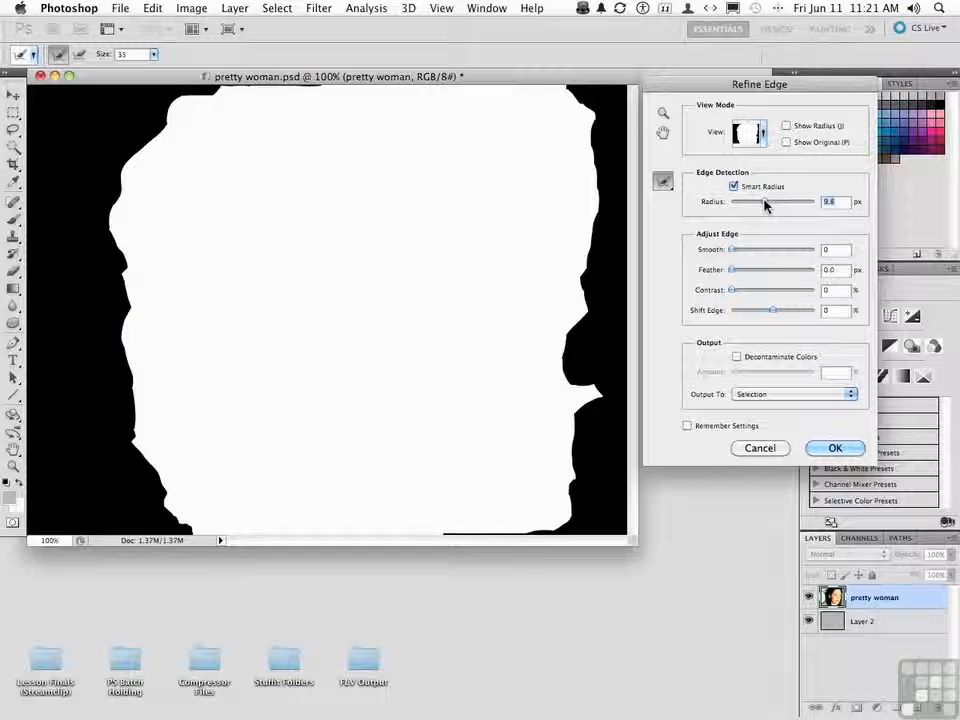
{"action": "left_click_drag", "start_coordinate": [776, 205], "coordinate": [786, 205]}
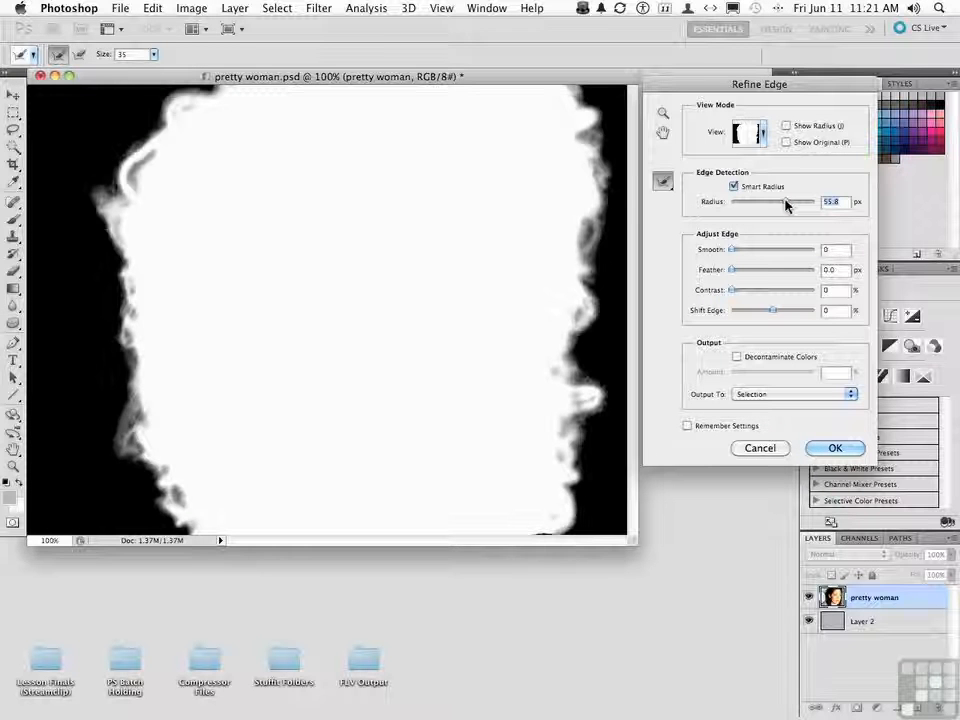
{"action": "left_click_drag", "start_coordinate": [795, 205], "coordinate": [801, 206]}
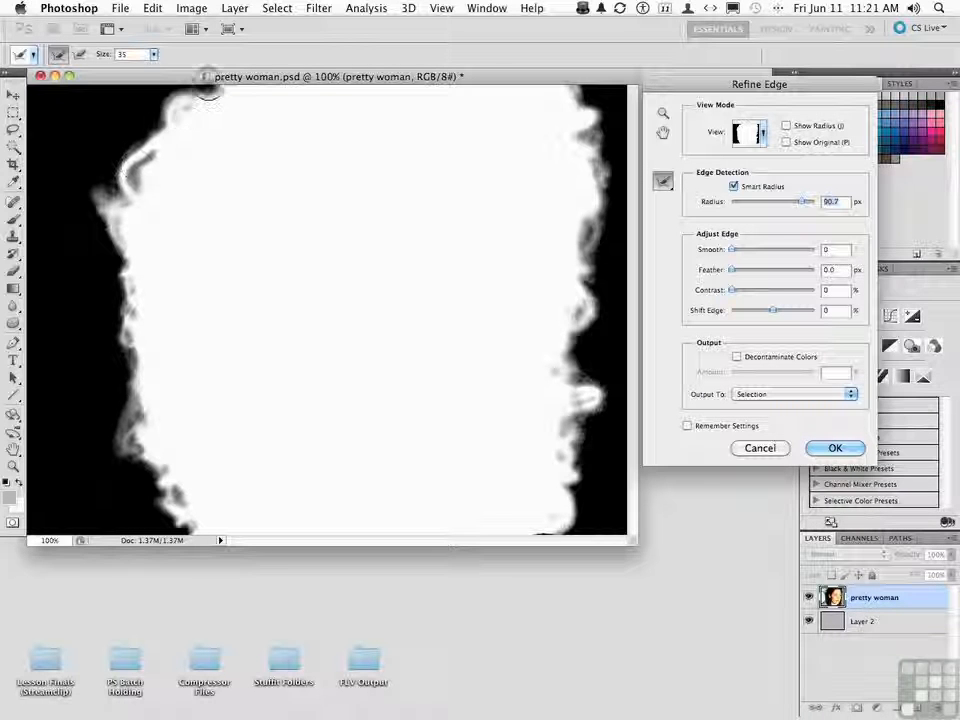
Brush along the hair edges on both sides of the head with the size 35 Refine Radius tool
{"action": "mouse_move", "coordinate": [101, 233]}
{"action": "left_mouse_down"}
{"action": "mouse_move", "coordinate": [126, 262]}
{"action": "mouse_move", "coordinate": [168, 271]}
{"action": "mouse_move", "coordinate": [150, 252]}
{"action": "mouse_move", "coordinate": [136, 268]}
{"action": "mouse_move", "coordinate": [137, 366]}
{"action": "left_mouse_up"}
{"action": "left_click_drag", "start_coordinate": [138, 216], "coordinate": [147, 380]}
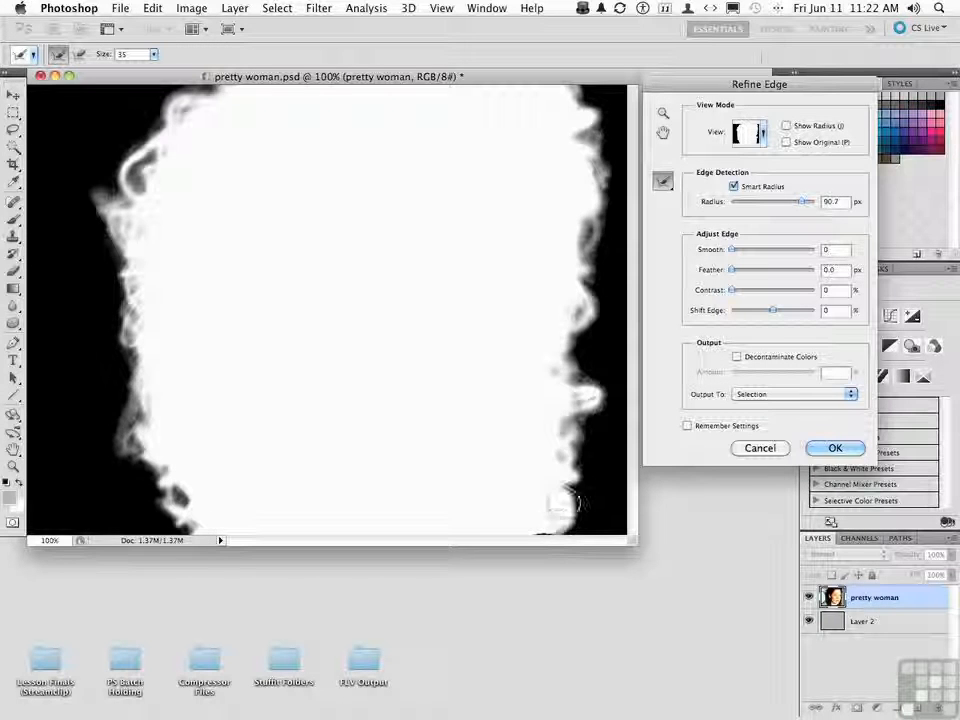
{"action": "left_click_drag", "start_coordinate": [571, 433], "coordinate": [570, 478]}
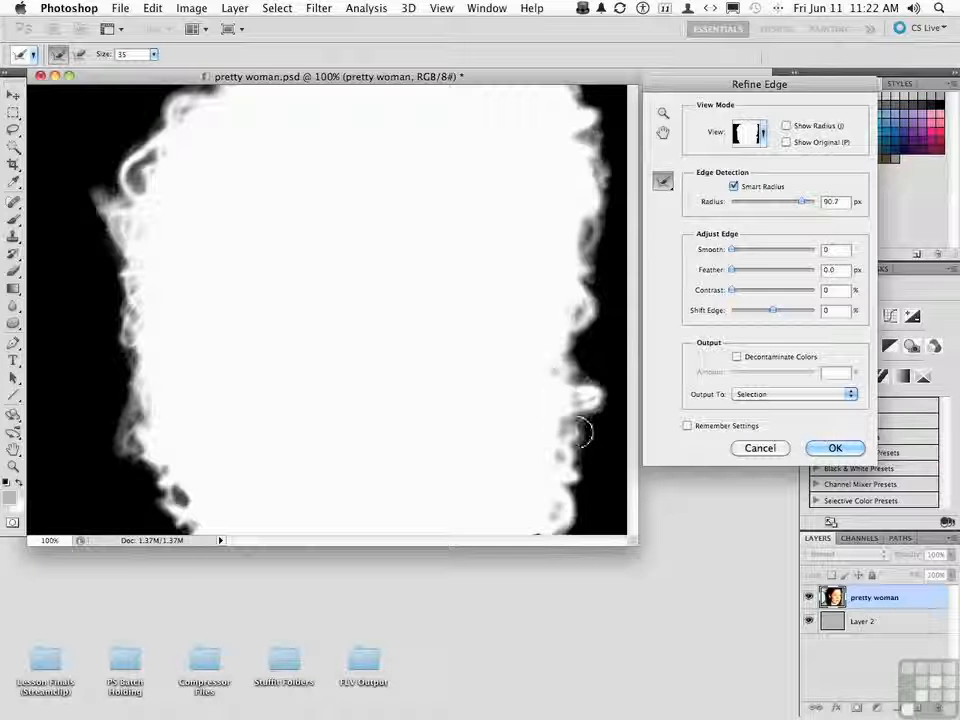
{"action": "left_click_drag", "start_coordinate": [587, 399], "coordinate": [574, 495]}
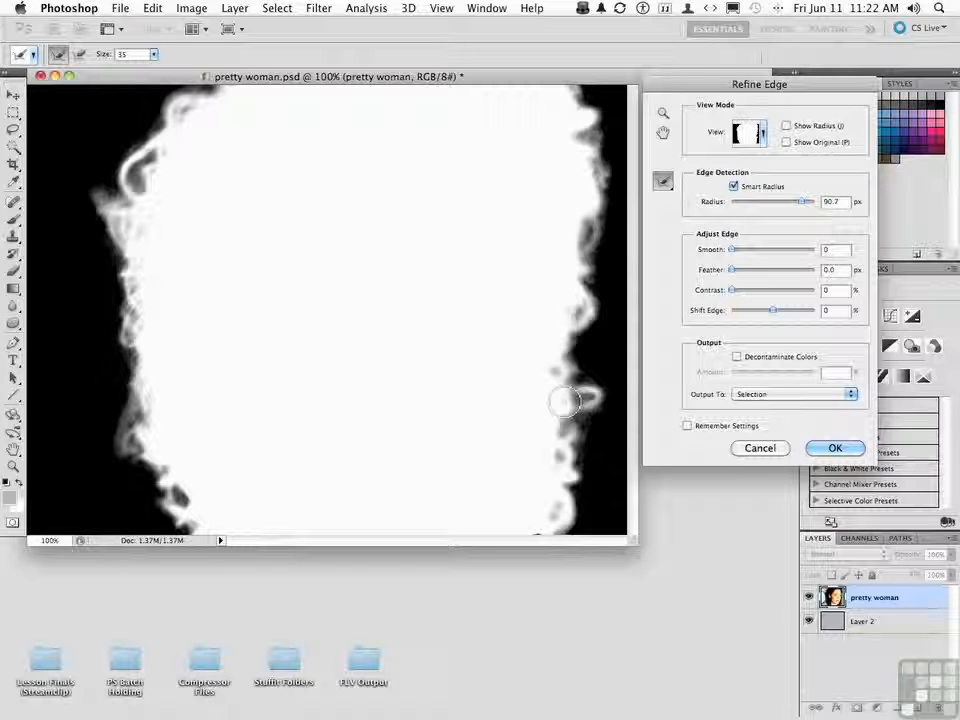
{"action": "left_click_drag", "start_coordinate": [563, 402], "coordinate": [568, 342]}
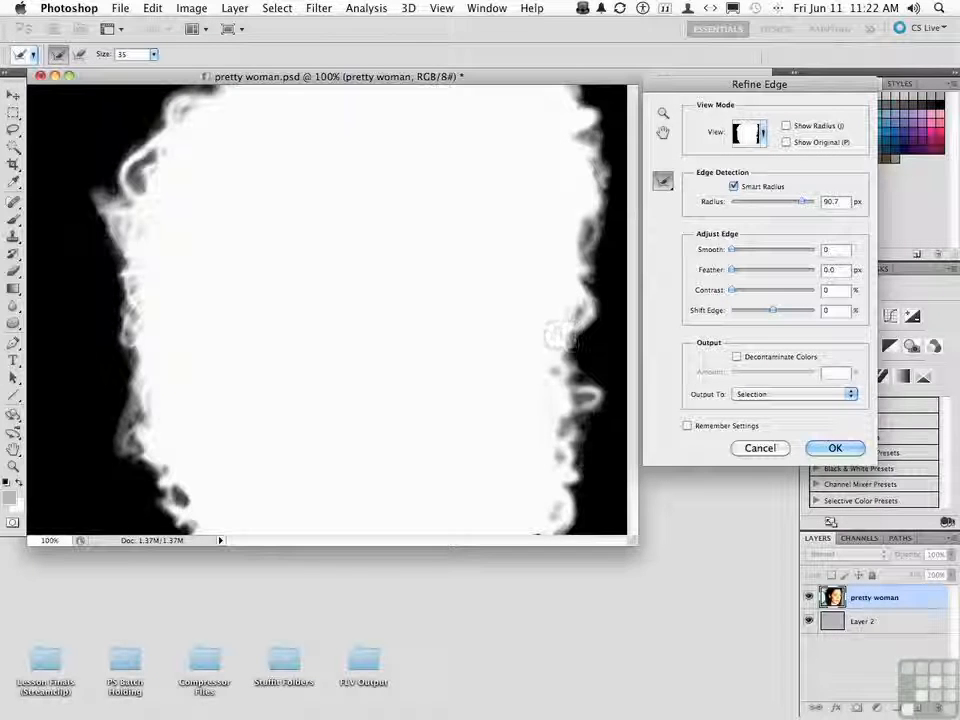
{"action": "mouse_move", "coordinate": [583, 289]}
{"action": "left_mouse_down"}
{"action": "mouse_move", "coordinate": [601, 162]}
{"action": "mouse_move", "coordinate": [594, 131]}
{"action": "left_mouse_up"}
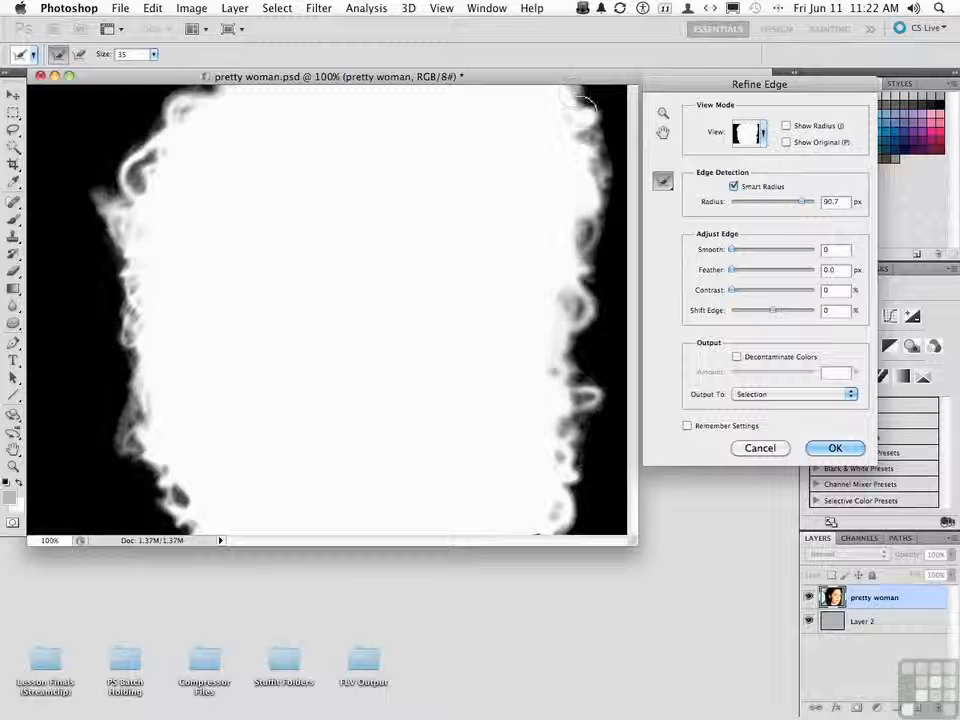
{"action": "left_click_drag", "start_coordinate": [596, 172], "coordinate": [589, 243]}
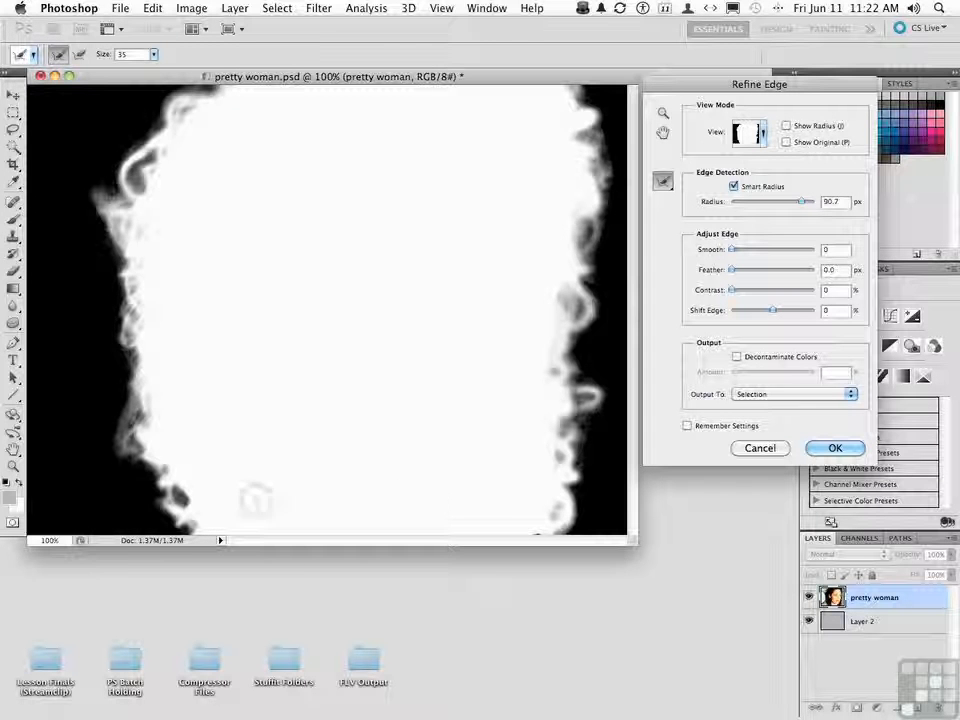
{"action": "left_click_drag", "start_coordinate": [142, 440], "coordinate": [187, 520]}
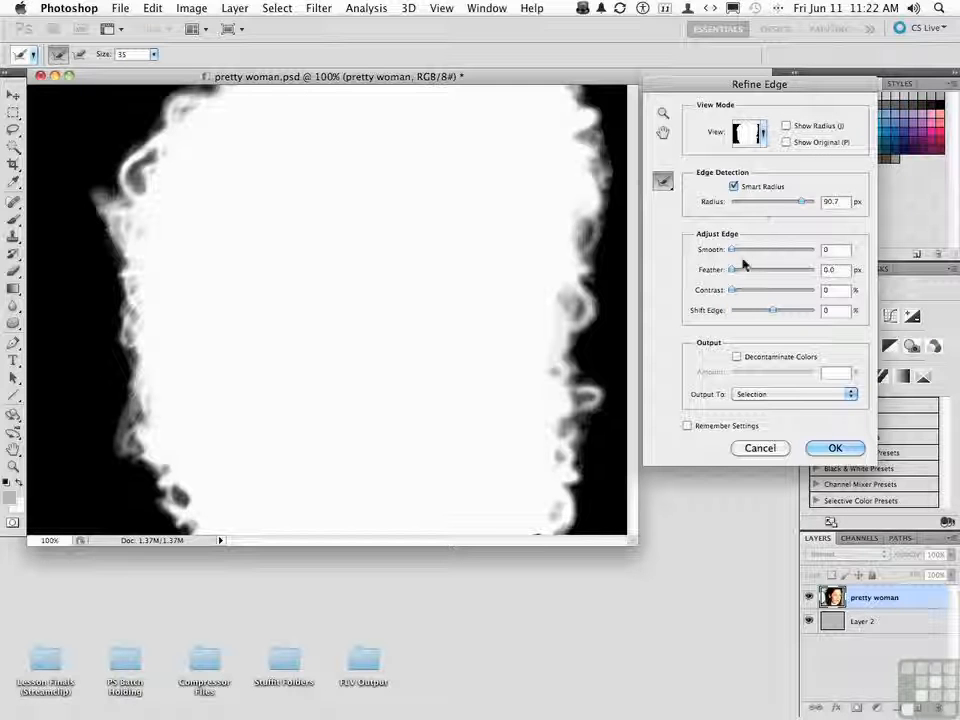
Try out the Contrast and Shift Edge adjustments on the selection edge and reset both to 0%
{"action": "left_click_drag", "start_coordinate": [733, 254], "coordinate": [730, 290]}
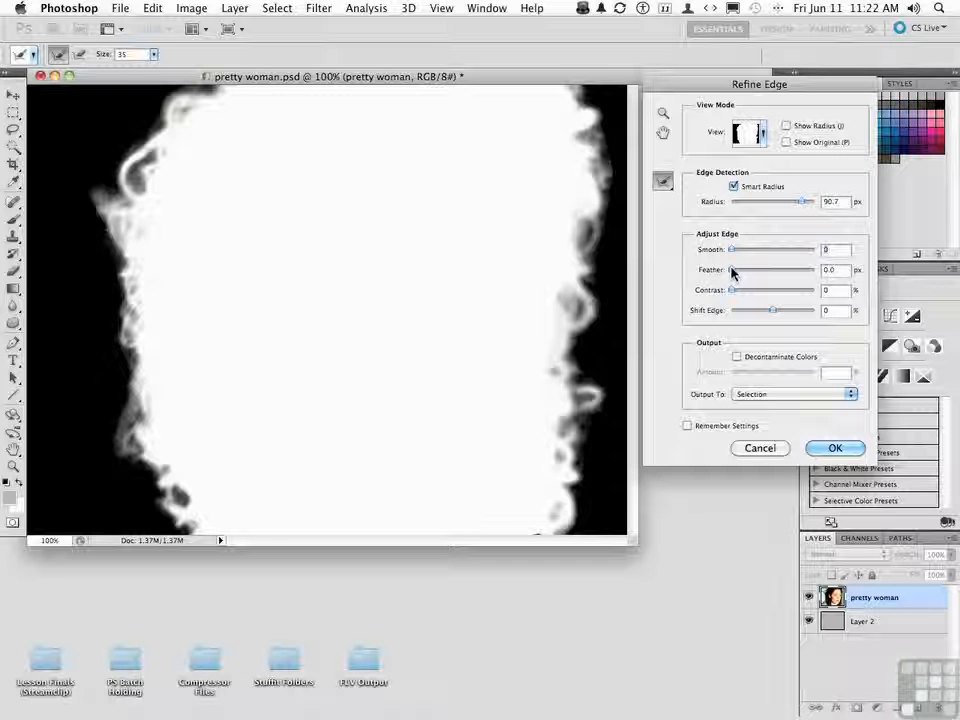
{"action": "mouse_move", "coordinate": [743, 271]}
{"action": "left_mouse_down"}
{"action": "mouse_move", "coordinate": [761, 274]}
{"action": "mouse_move", "coordinate": [716, 272]}
{"action": "mouse_move", "coordinate": [752, 292]}
{"action": "left_mouse_up"}
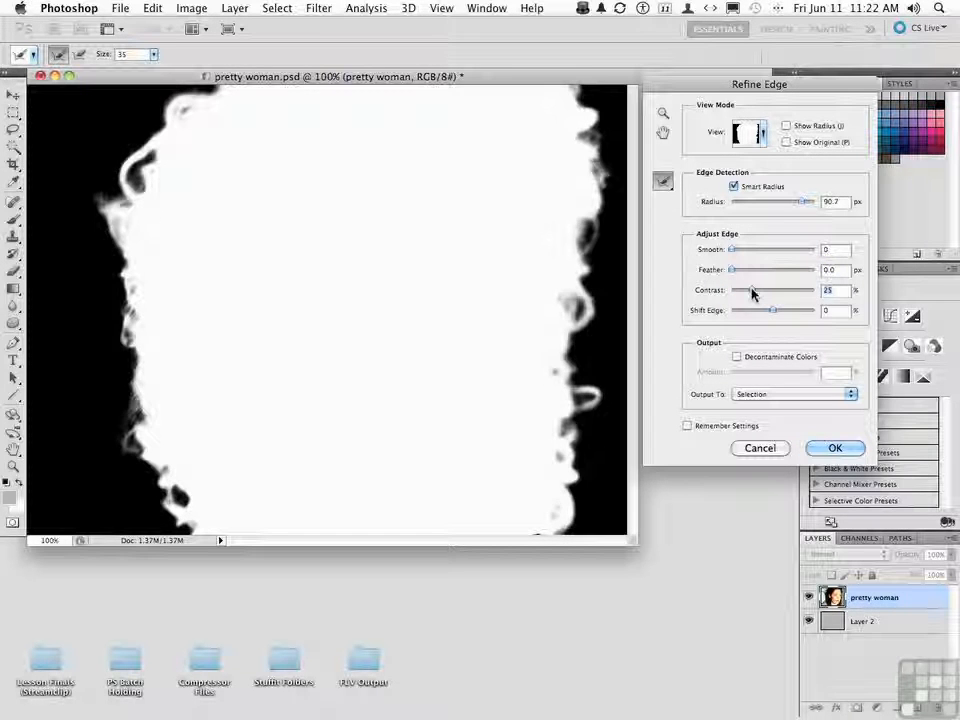
{"action": "left_click_drag", "start_coordinate": [752, 292], "coordinate": [786, 314]}
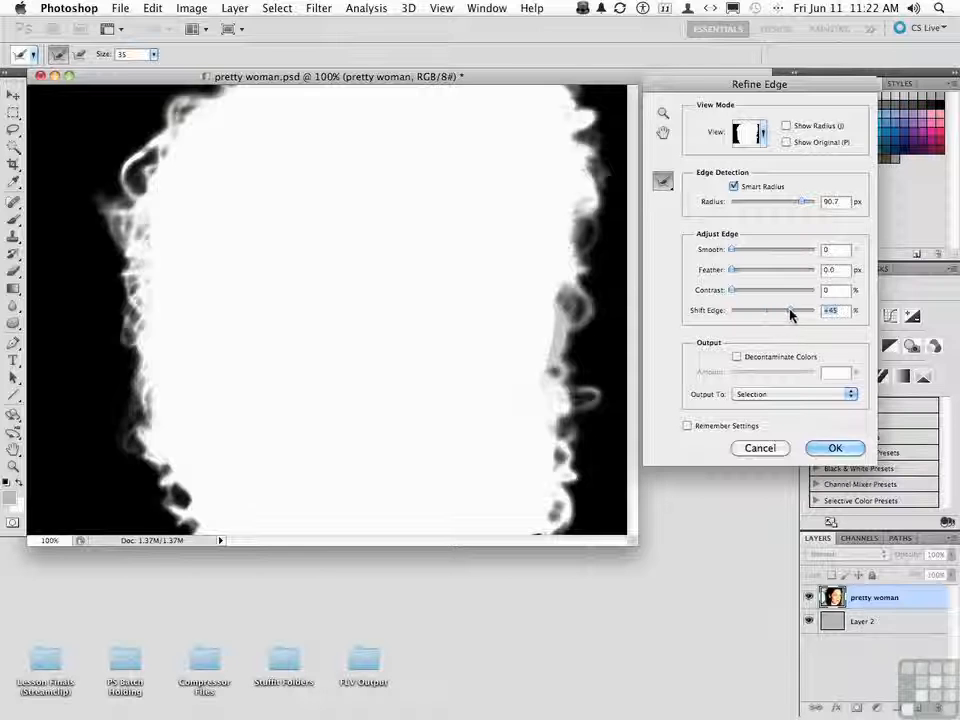
{"action": "left_click_drag", "start_coordinate": [786, 314], "coordinate": [772, 316]}
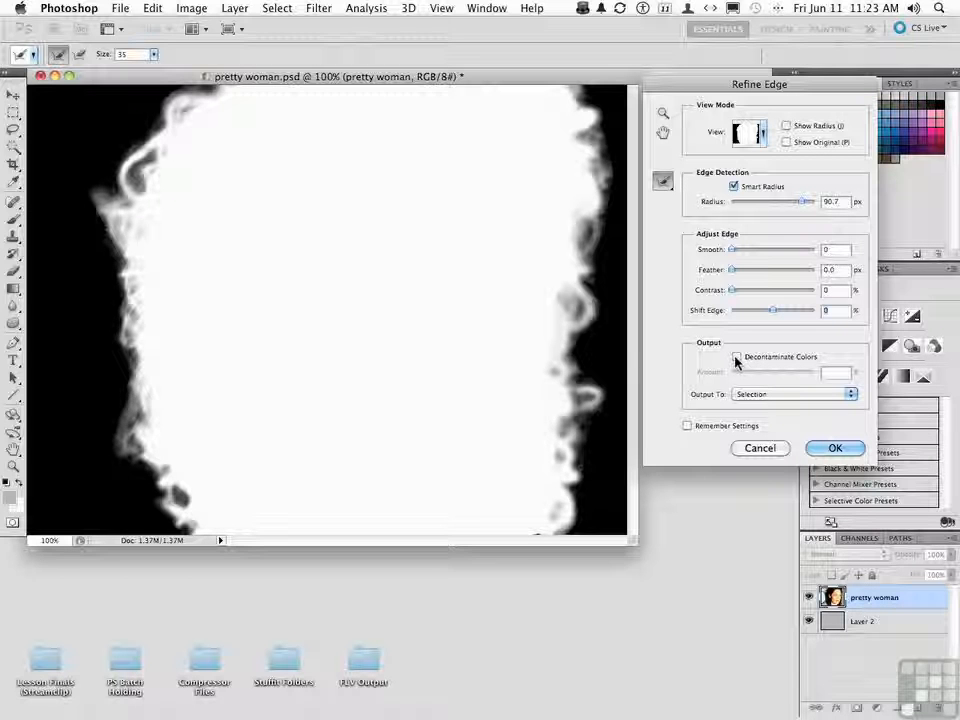
Output the refined selection as a layer mask on the pretty woman layer and check the cutout with Layer 2 briefly hidden
{"action": "left_click", "coordinate": [769, 396]}
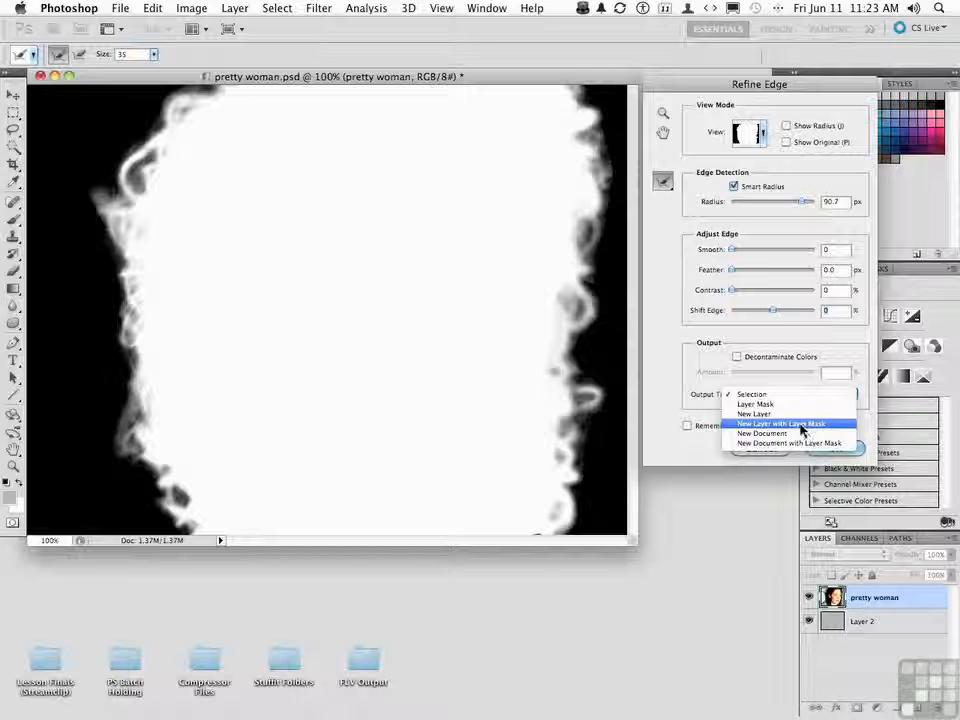
{"action": "left_click", "coordinate": [816, 445]}
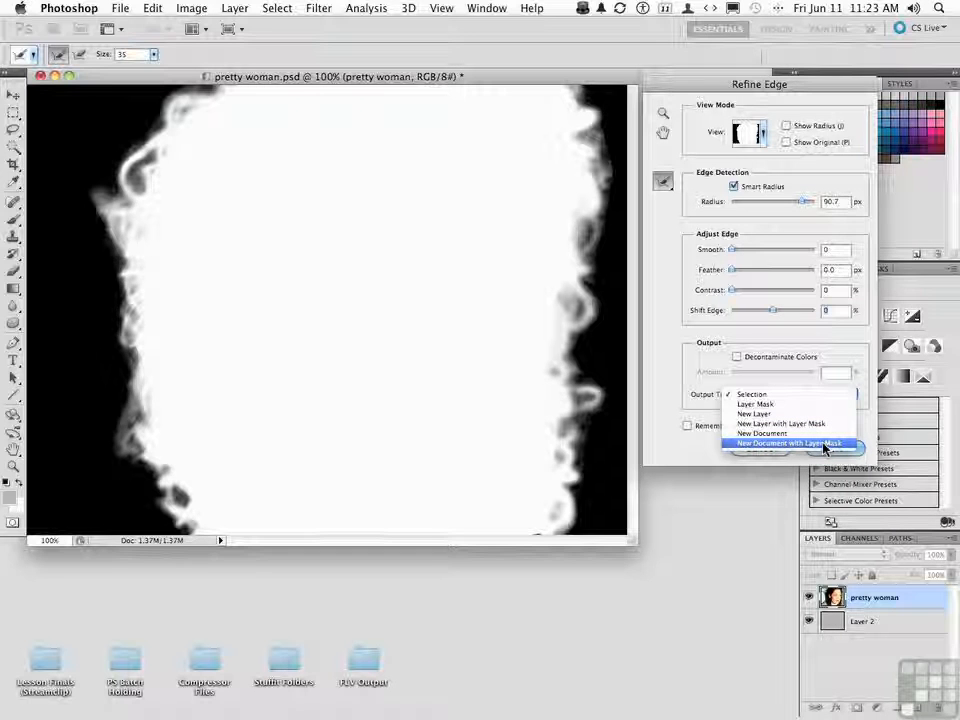
{"action": "left_click", "coordinate": [755, 405]}
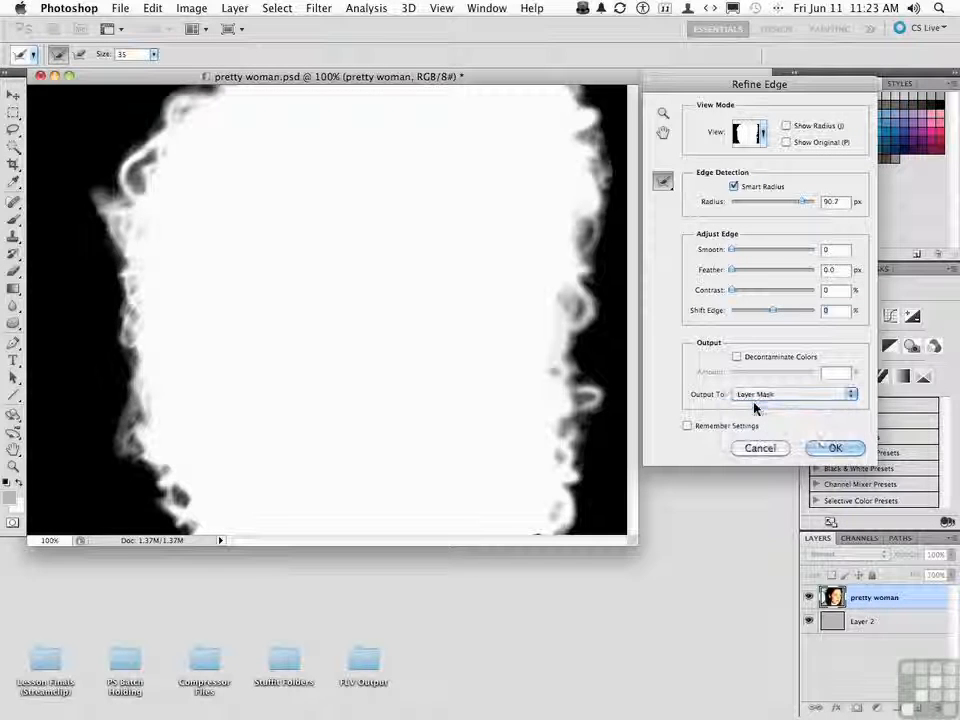
{"action": "left_click", "coordinate": [828, 449]}
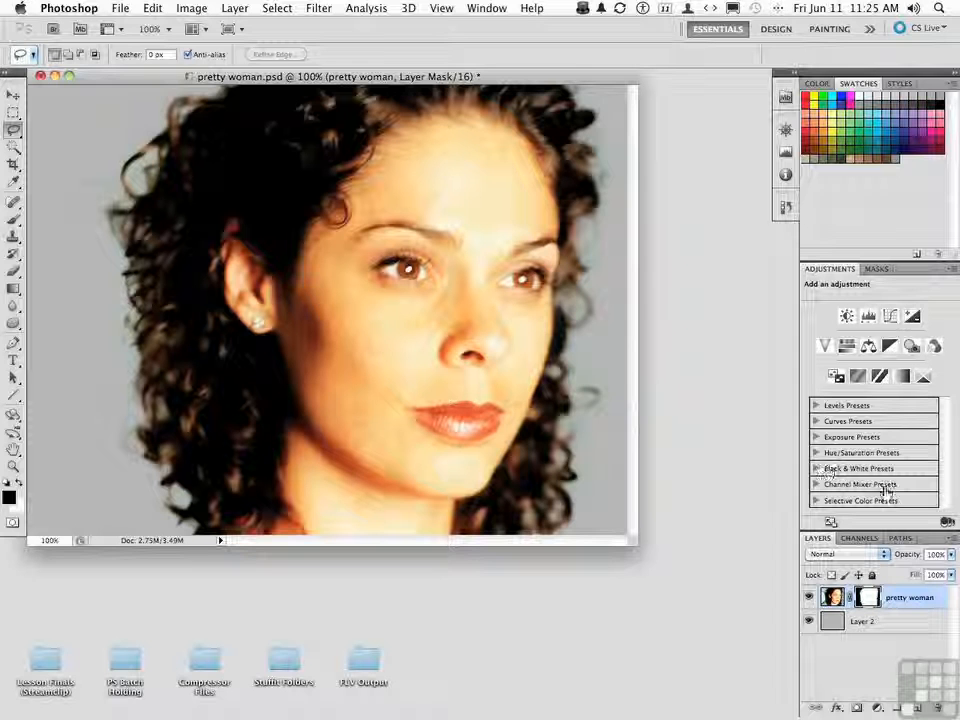
{"action": "left_click", "coordinate": [808, 621]}
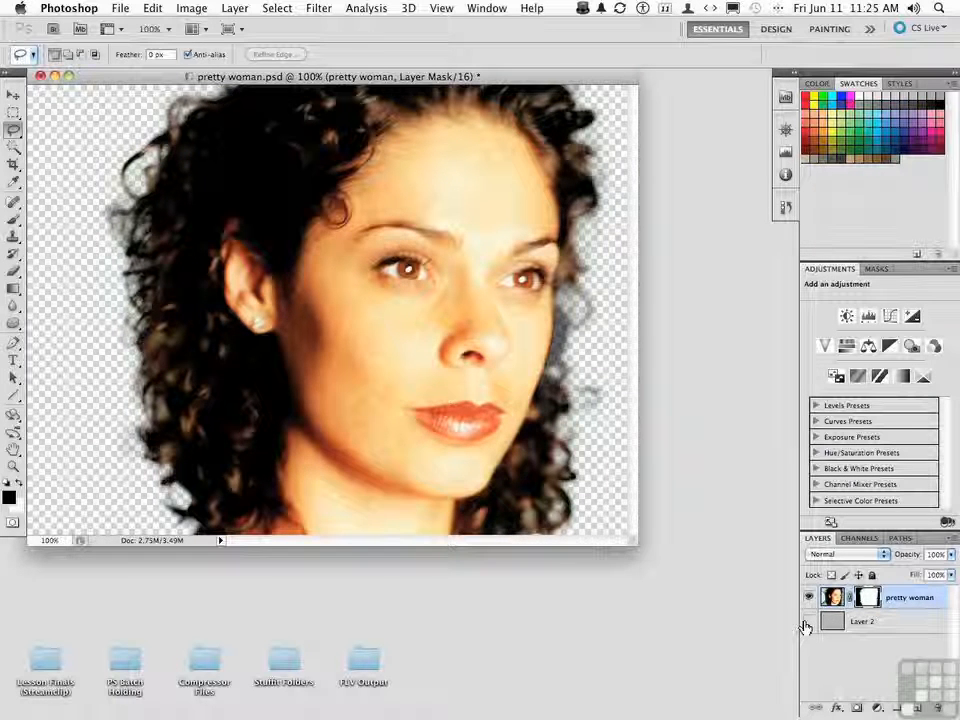
{"action": "left_click", "coordinate": [808, 621]}
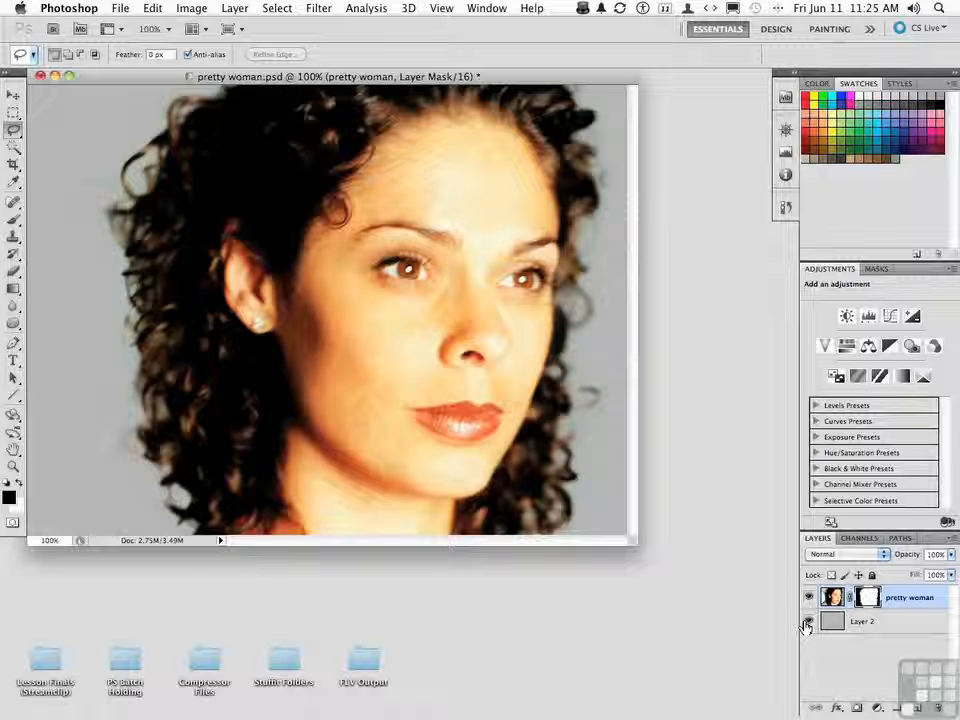